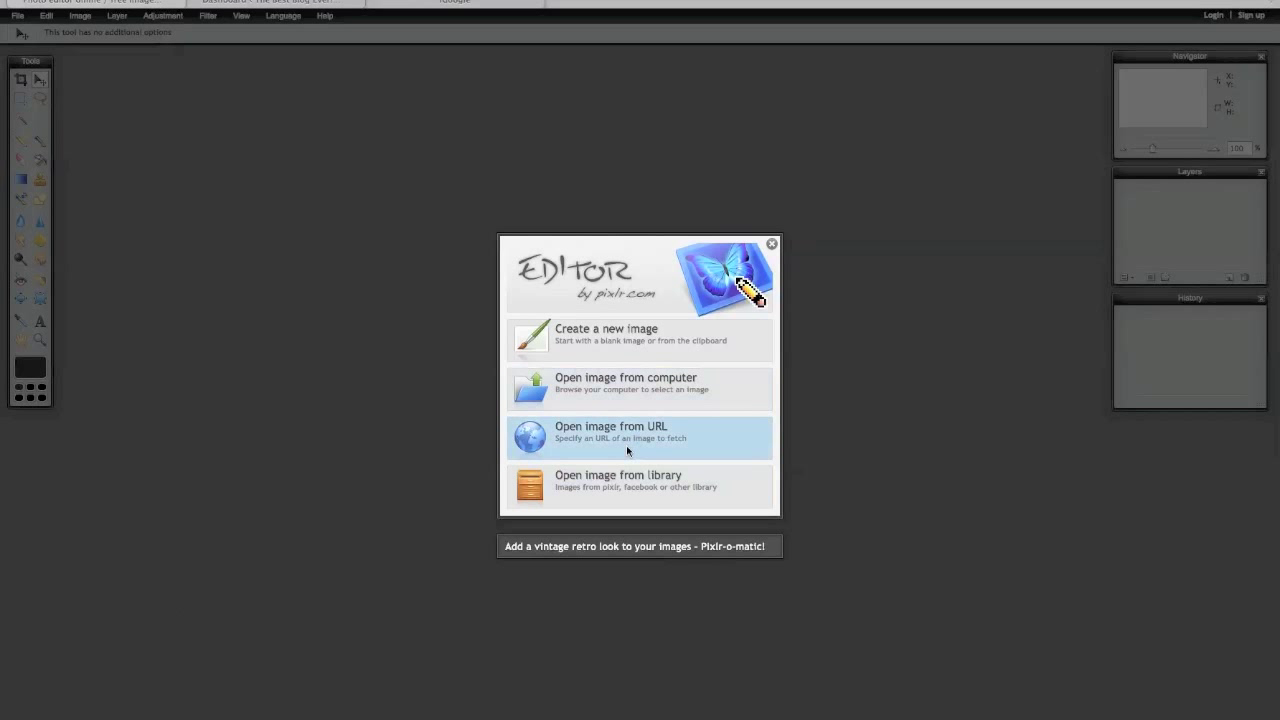
Find and highlight the 960 × 260 pixel size note under Appearance > Header in the WordPress dashboard.
left_click(330, 6)
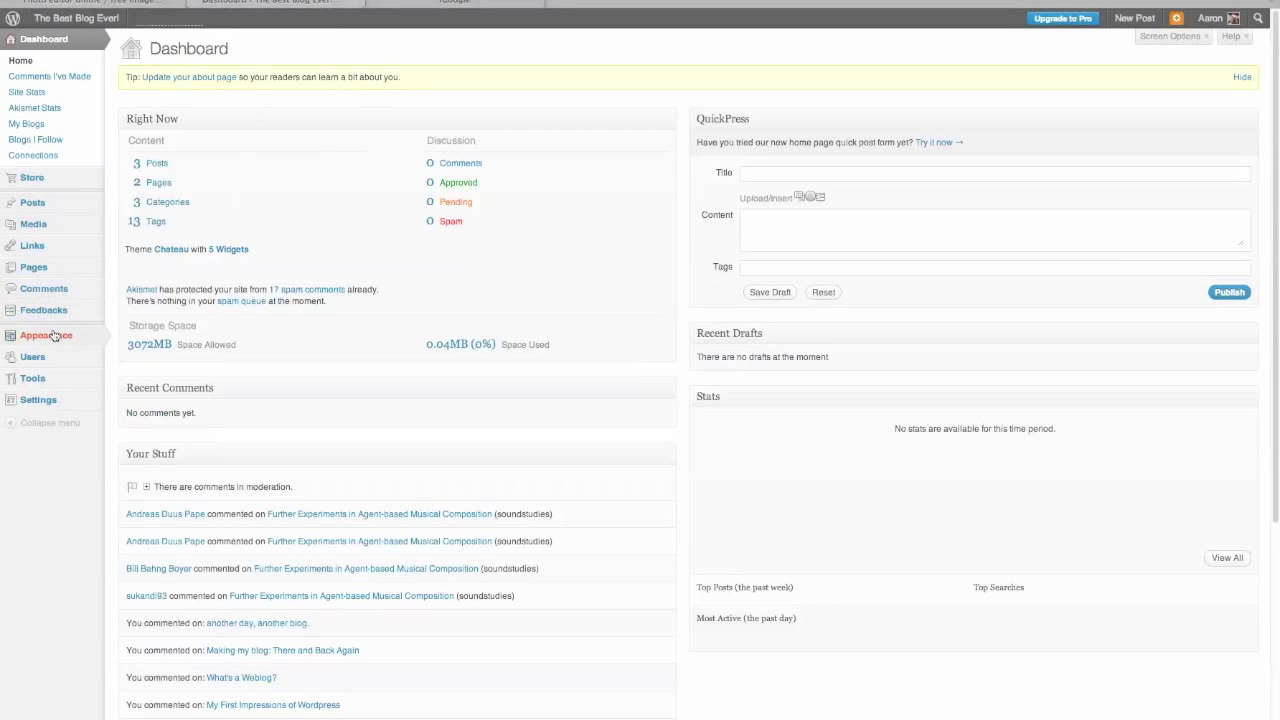
mouse_move(55, 336)
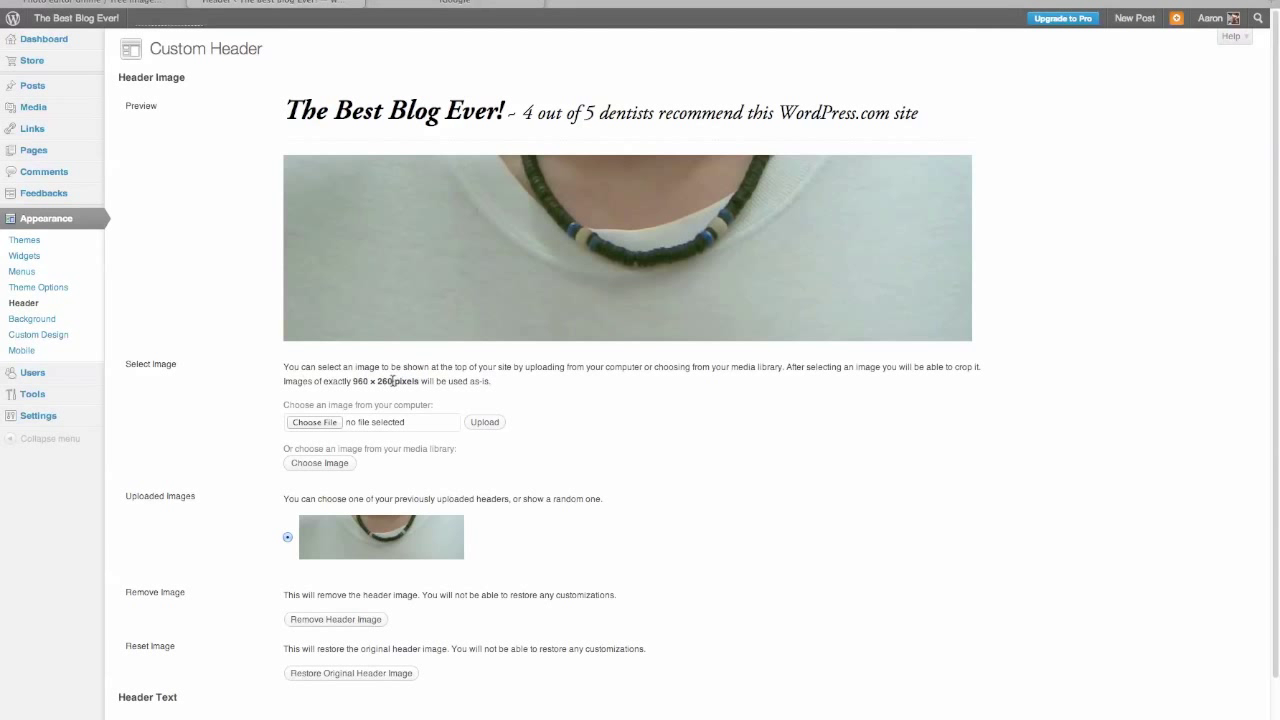
left_click_drag(394, 381, 340, 395)
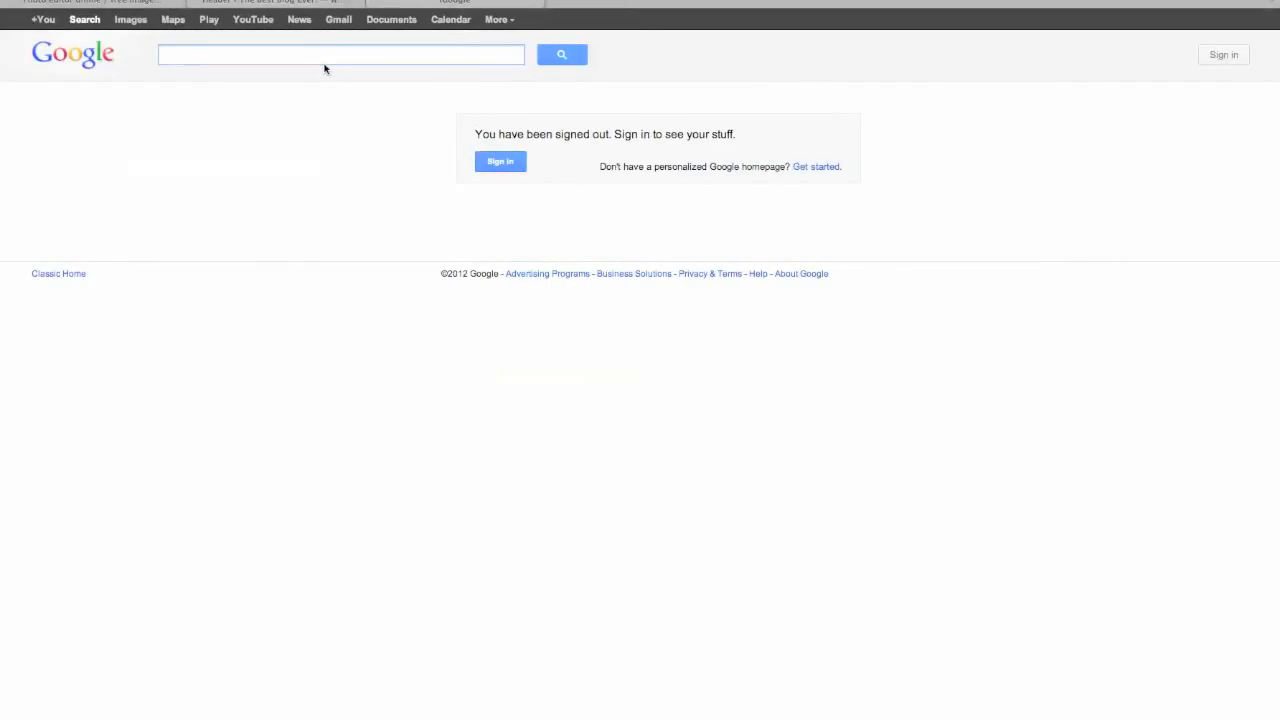
Search Google for 'cats' and show the Images results.
type("cats")
key("Return")
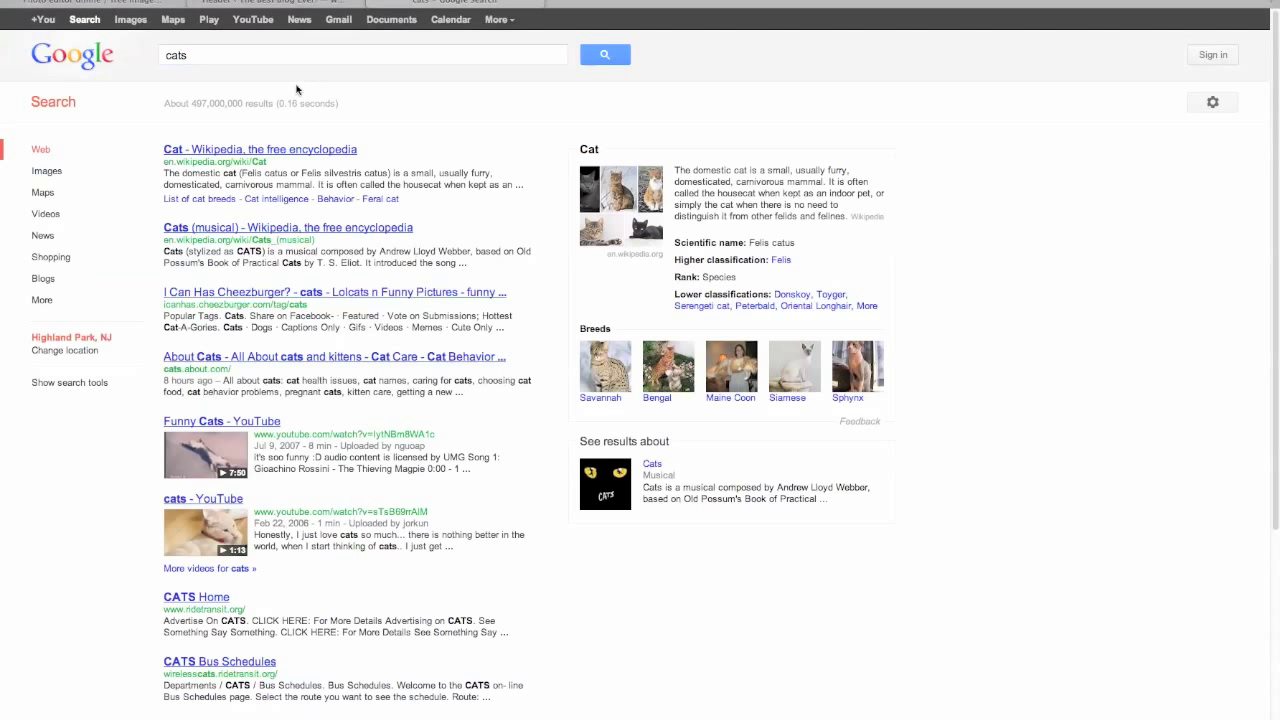
left_click(130, 20)
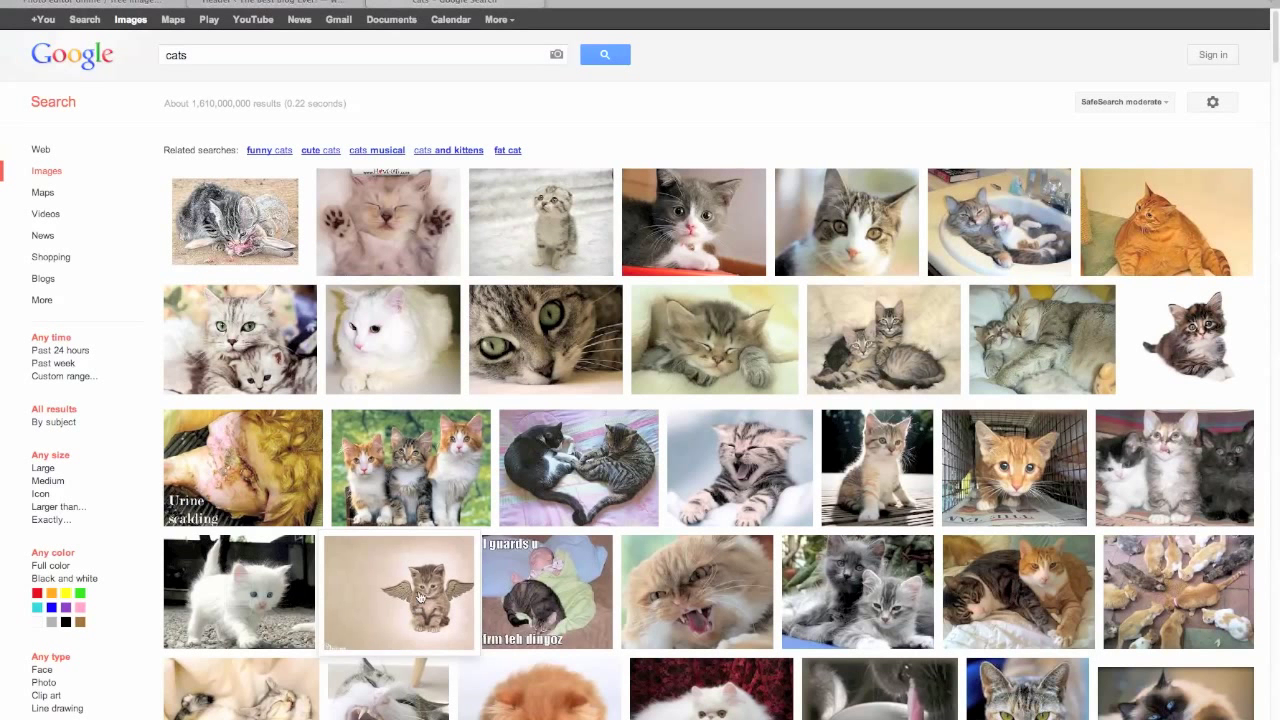
mouse_move(295, 468)
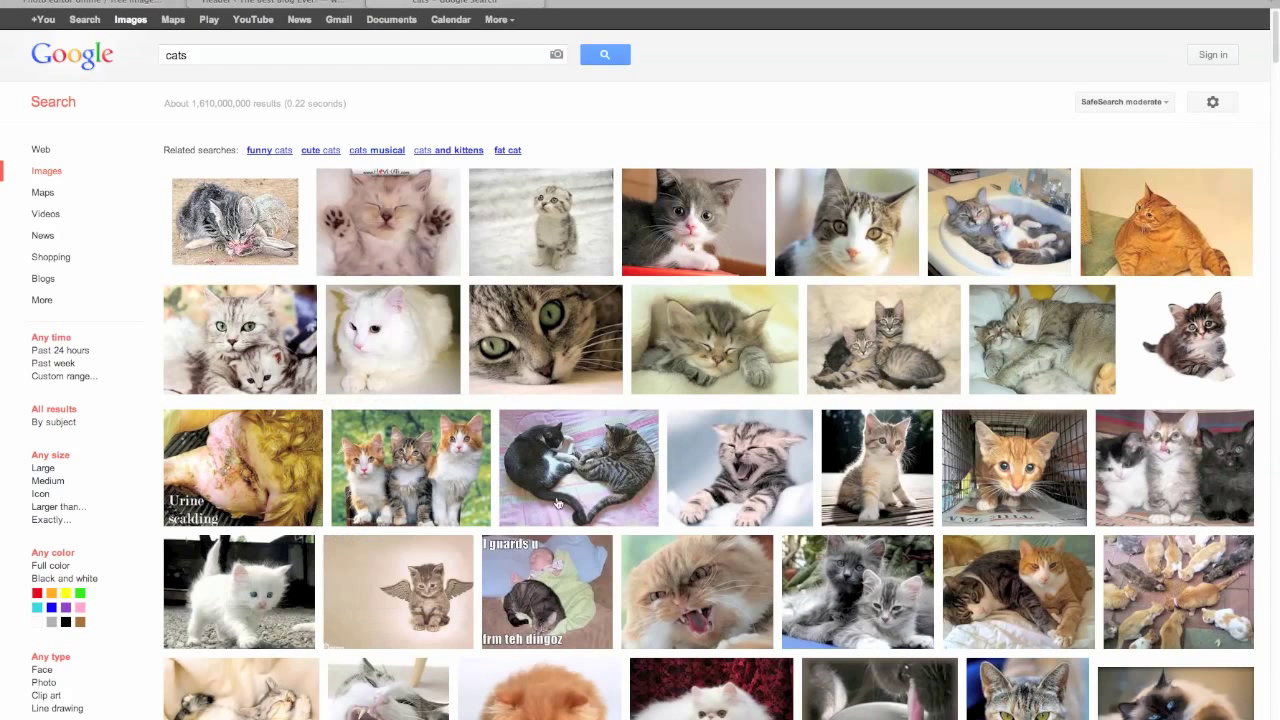
mouse_move(557, 503)
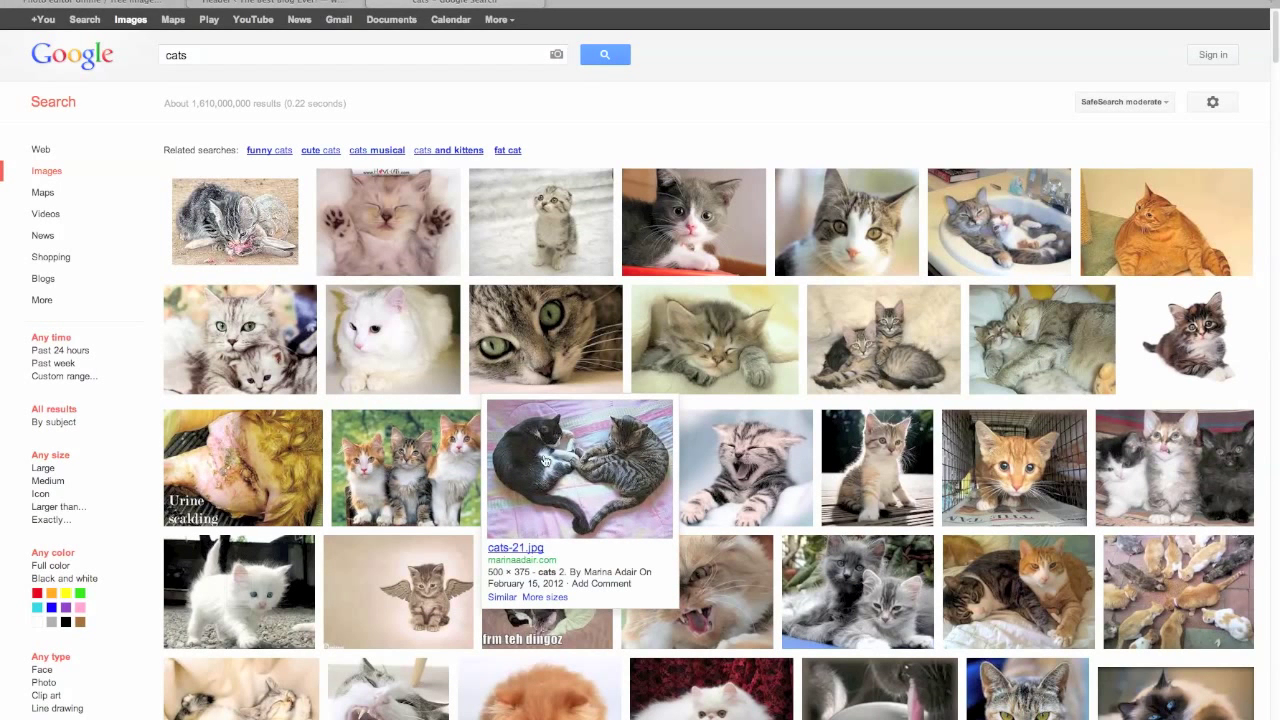
mouse_move(999, 234)
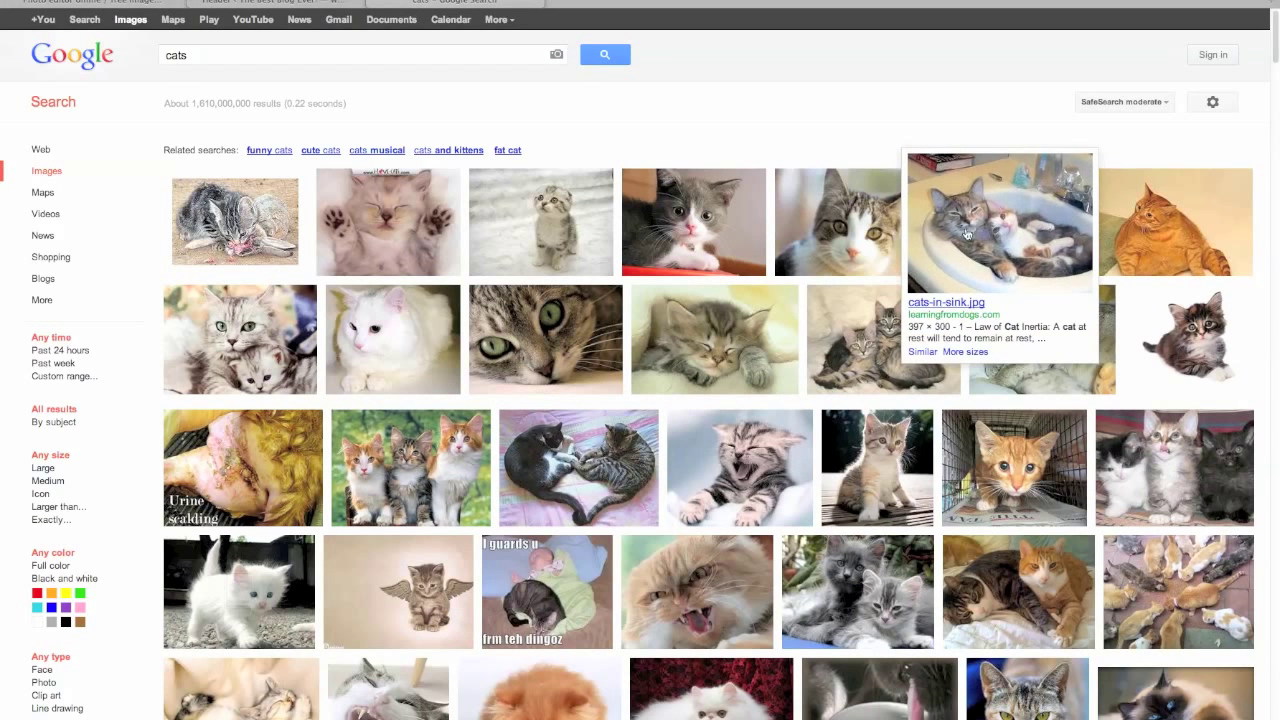
Run an Advanced Search limited to 'free to use, share or modify' images larger than 800×600.
left_click(1213, 104)
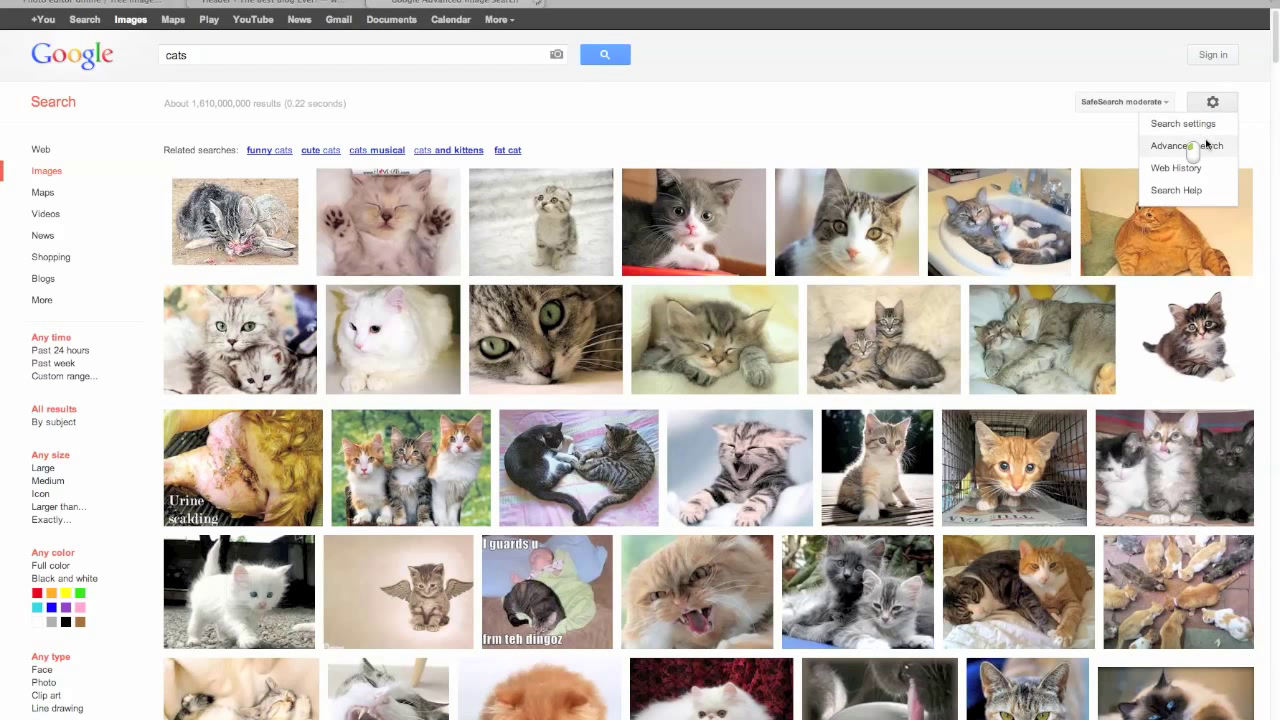
left_click(1190, 146)
scroll(600, 300, "down", 1)
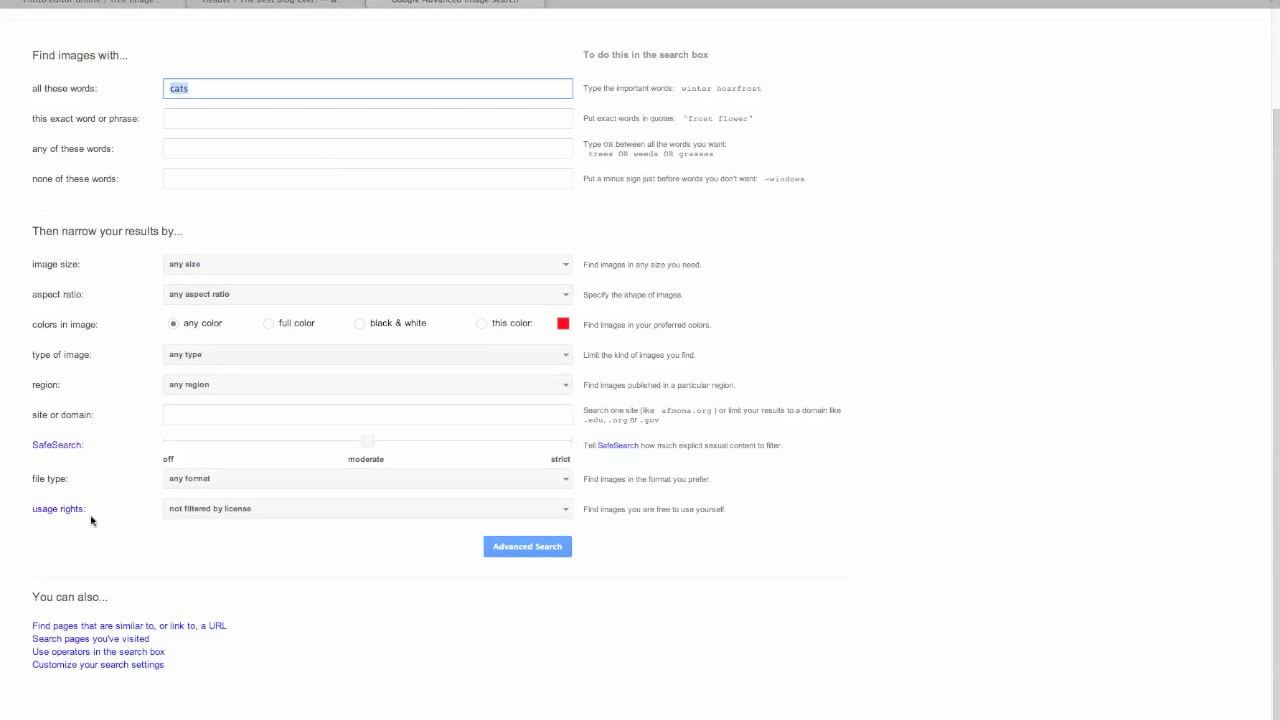
scroll(130, 508, "up", 1)
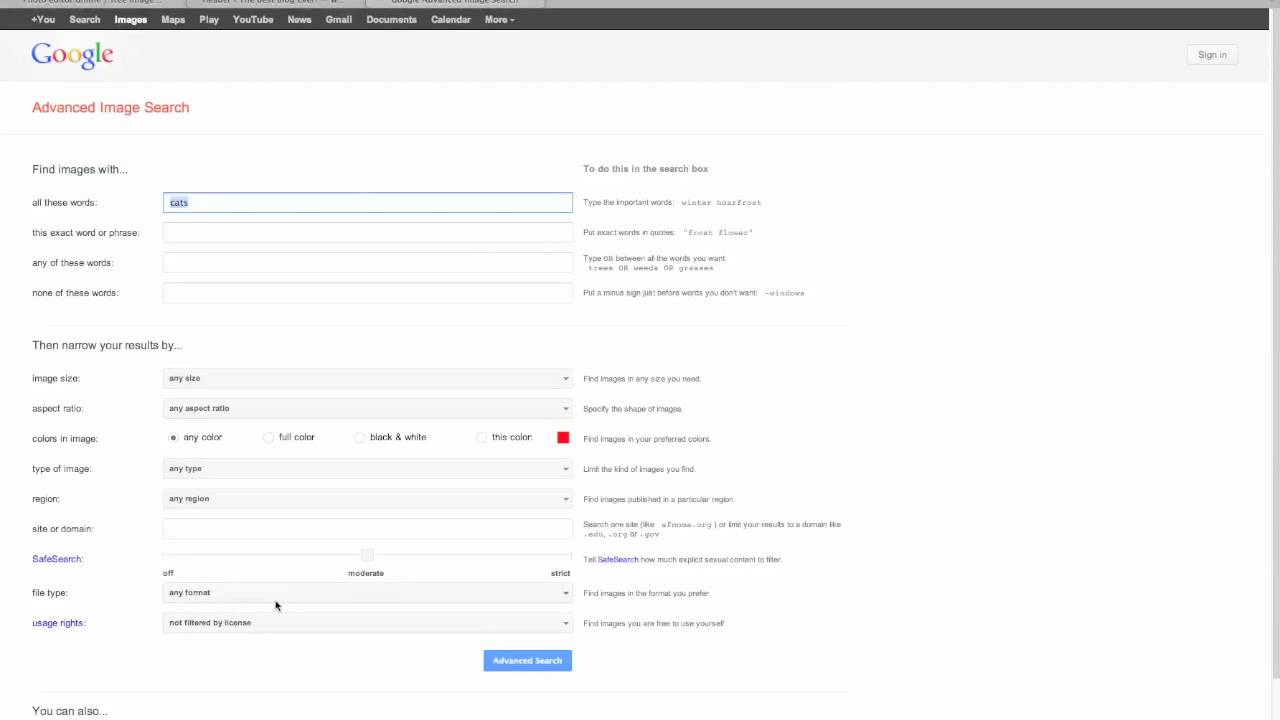
left_click(271, 622)
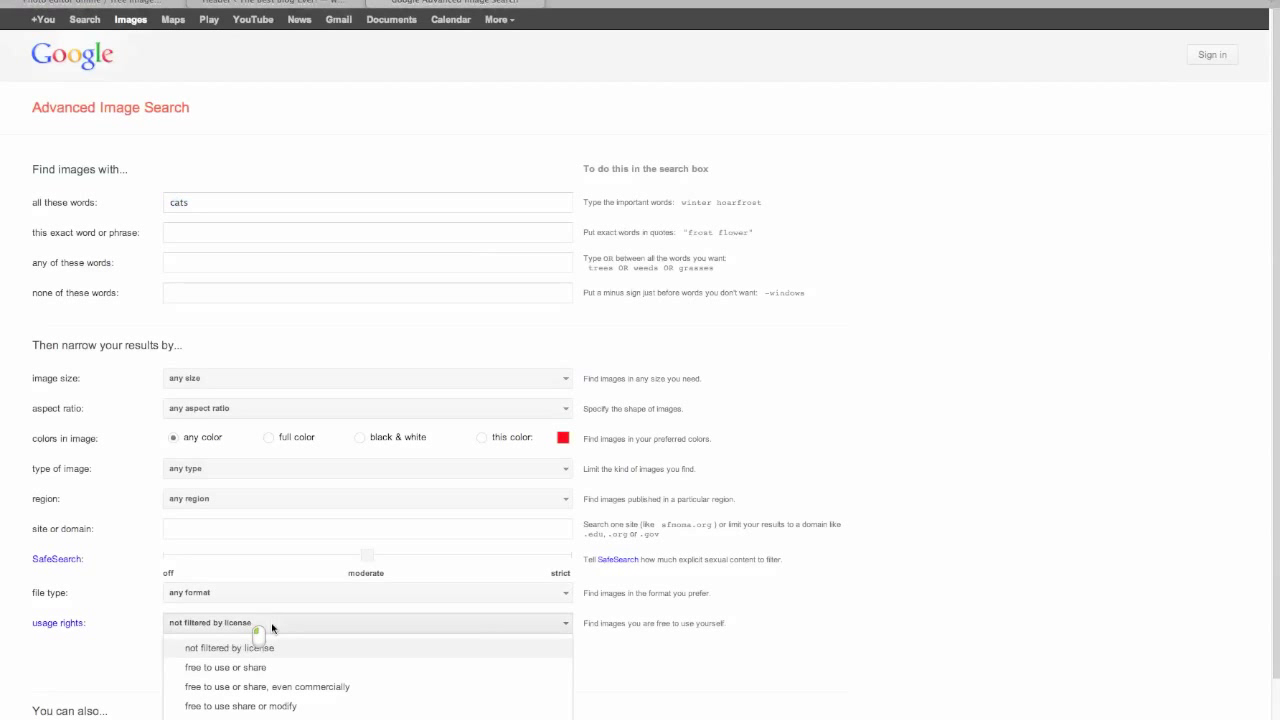
left_click(243, 714)
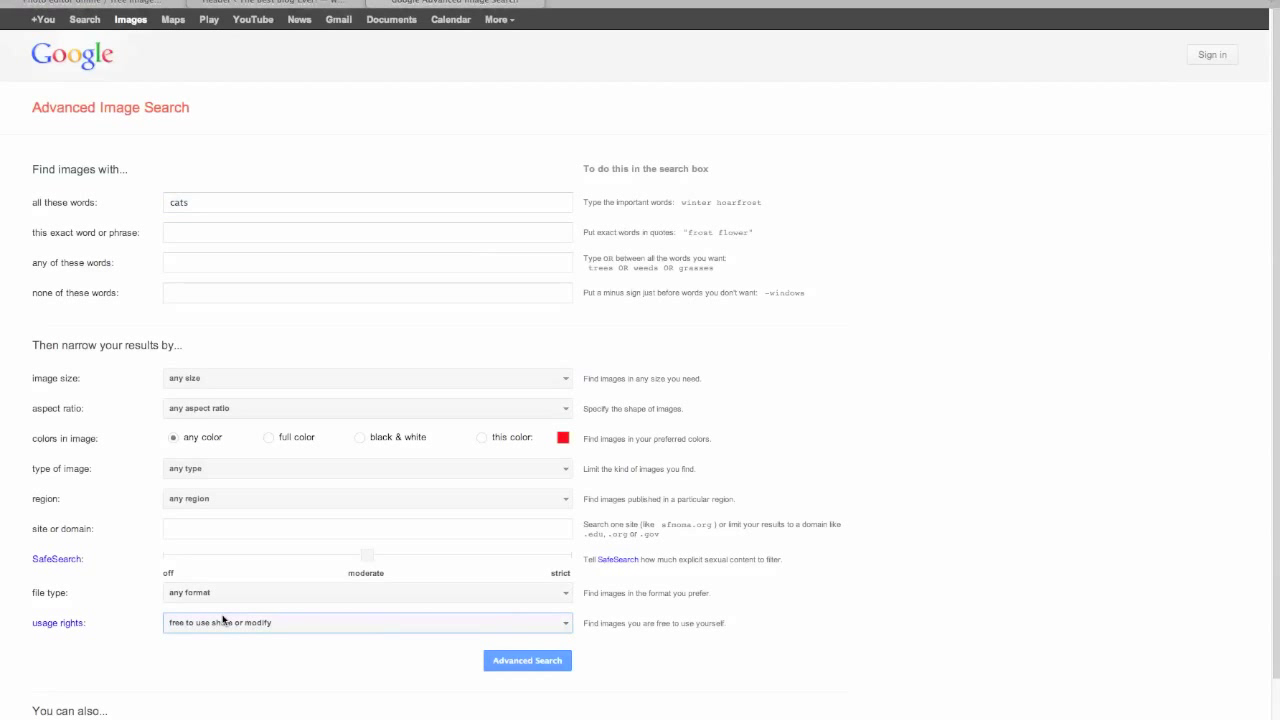
left_click(316, 385)
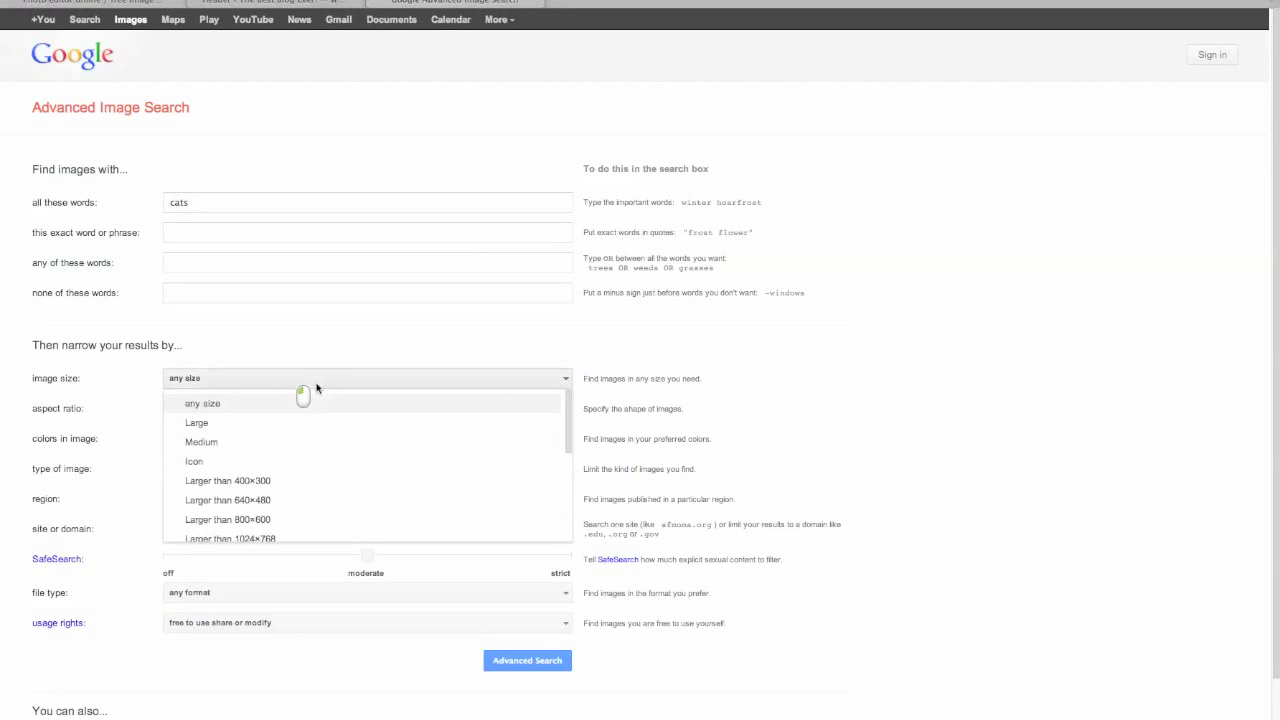
scroll(327, 457, "down", 1)
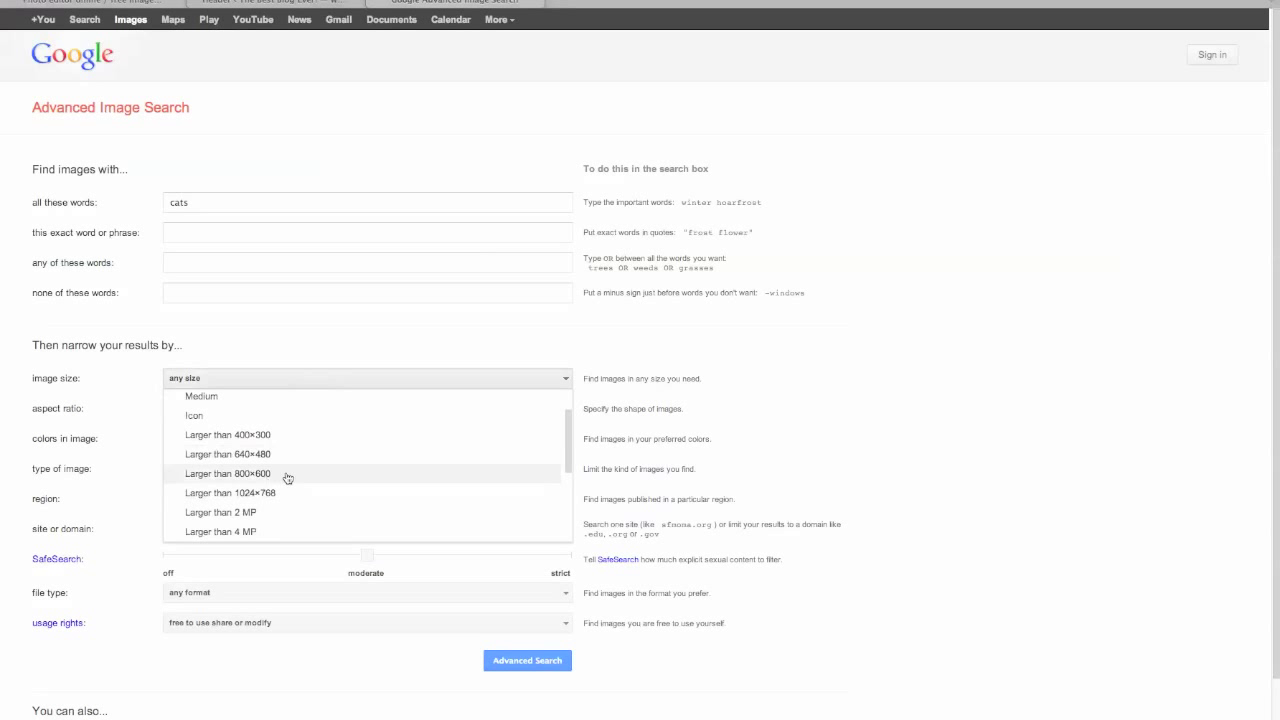
left_click(287, 477)
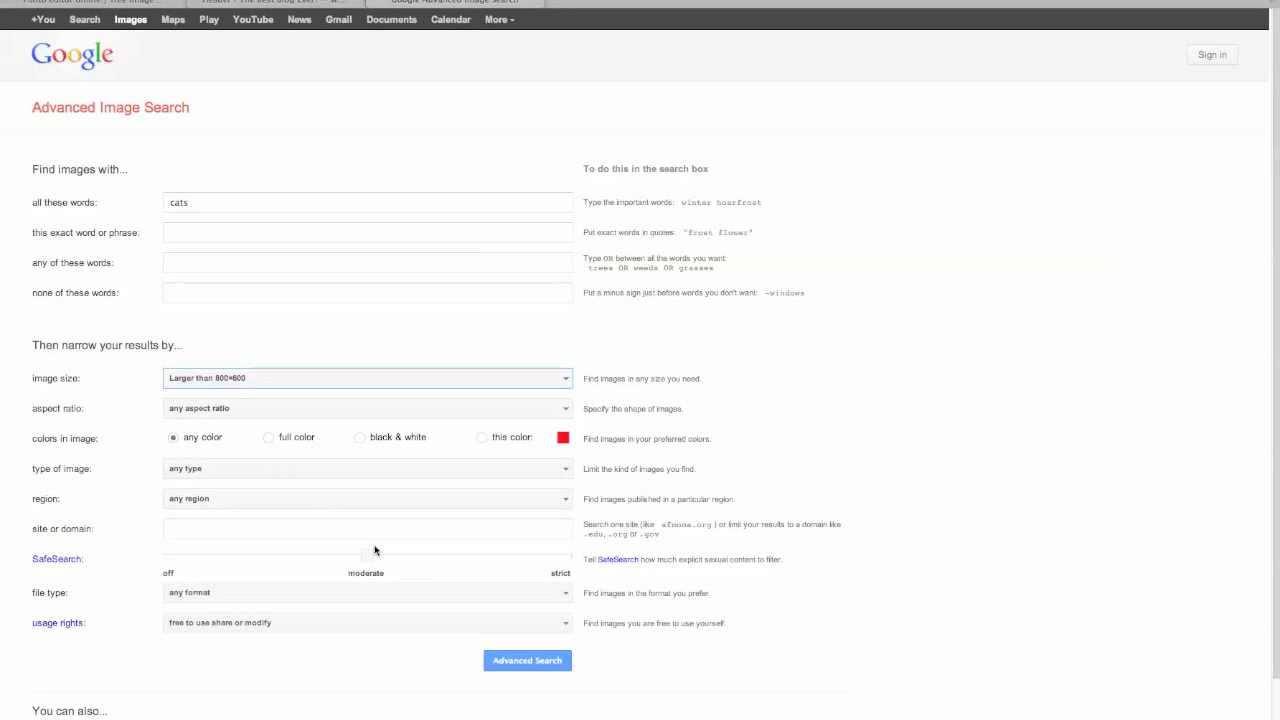
left_click(555, 662)
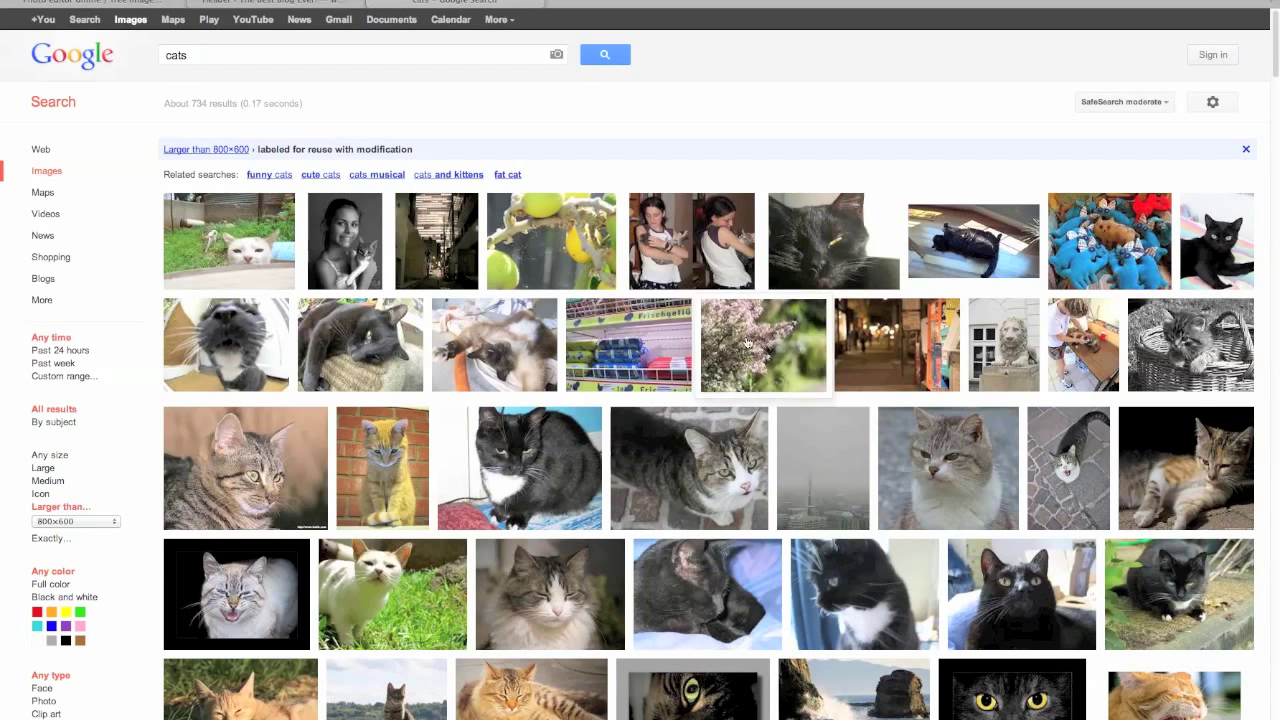
Scroll down the filtered results to the photo of waves crashing on rocks.
mouse_move(376, 343)
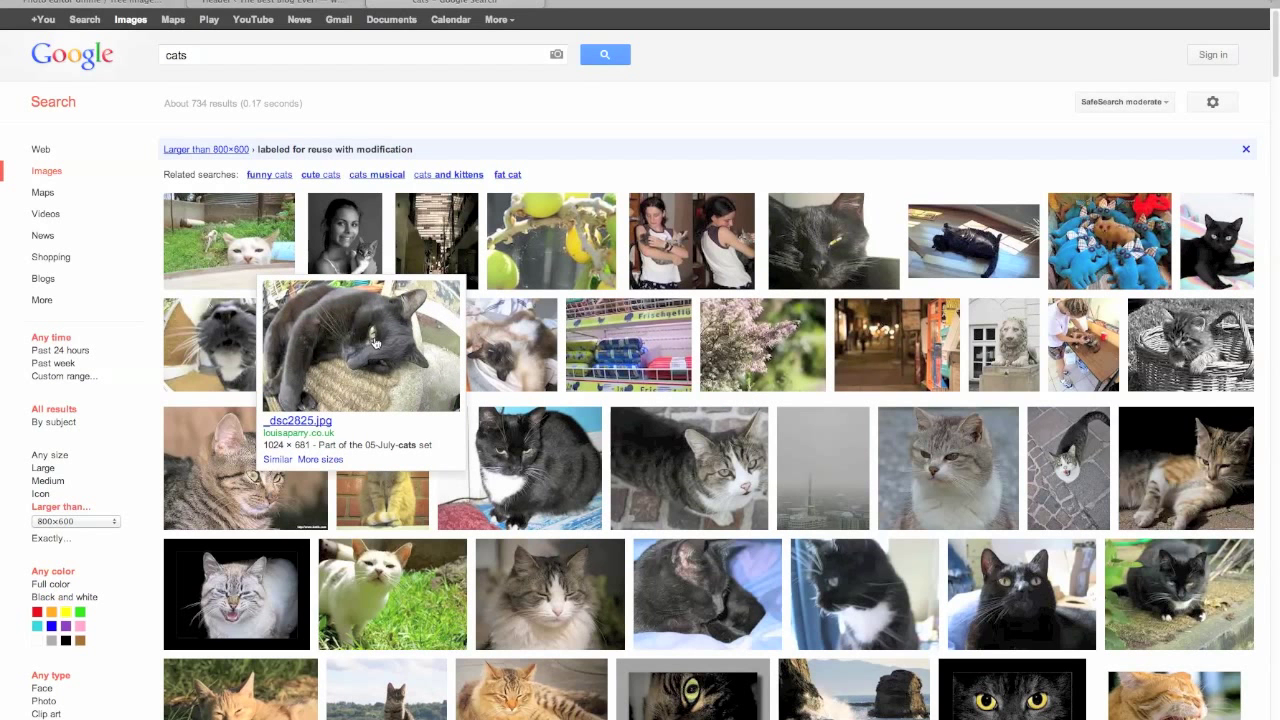
scroll(835, 497, "down", 2)
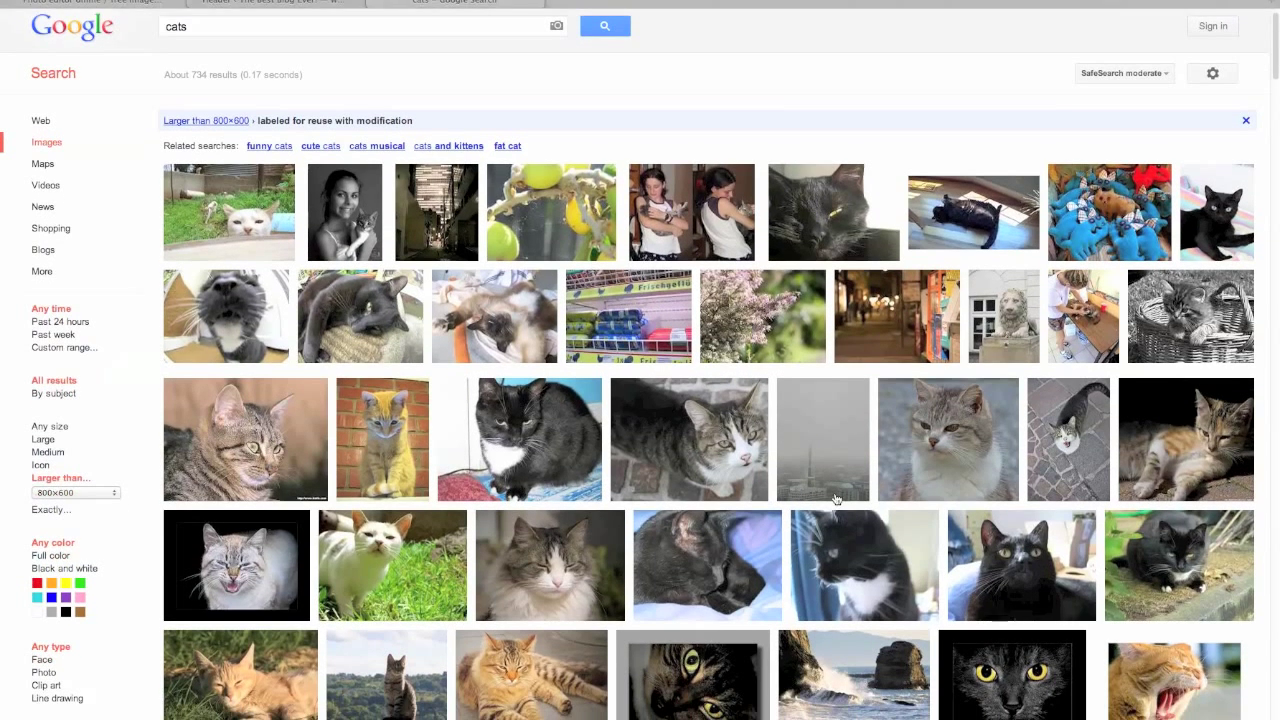
scroll(835, 497, "down", 5)
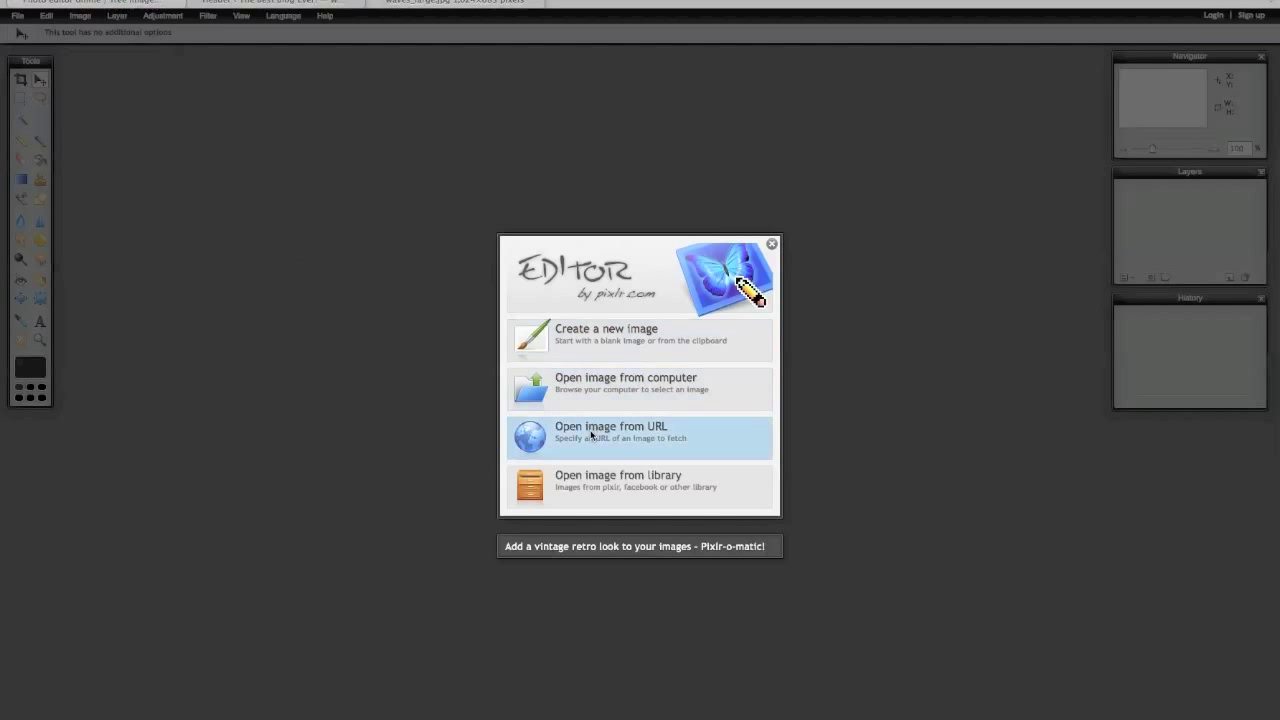
Open the waves_large.jpg web address as a 1024×683 image and move its window toward the centre.
left_click(594, 440)
key("ctrl+v")
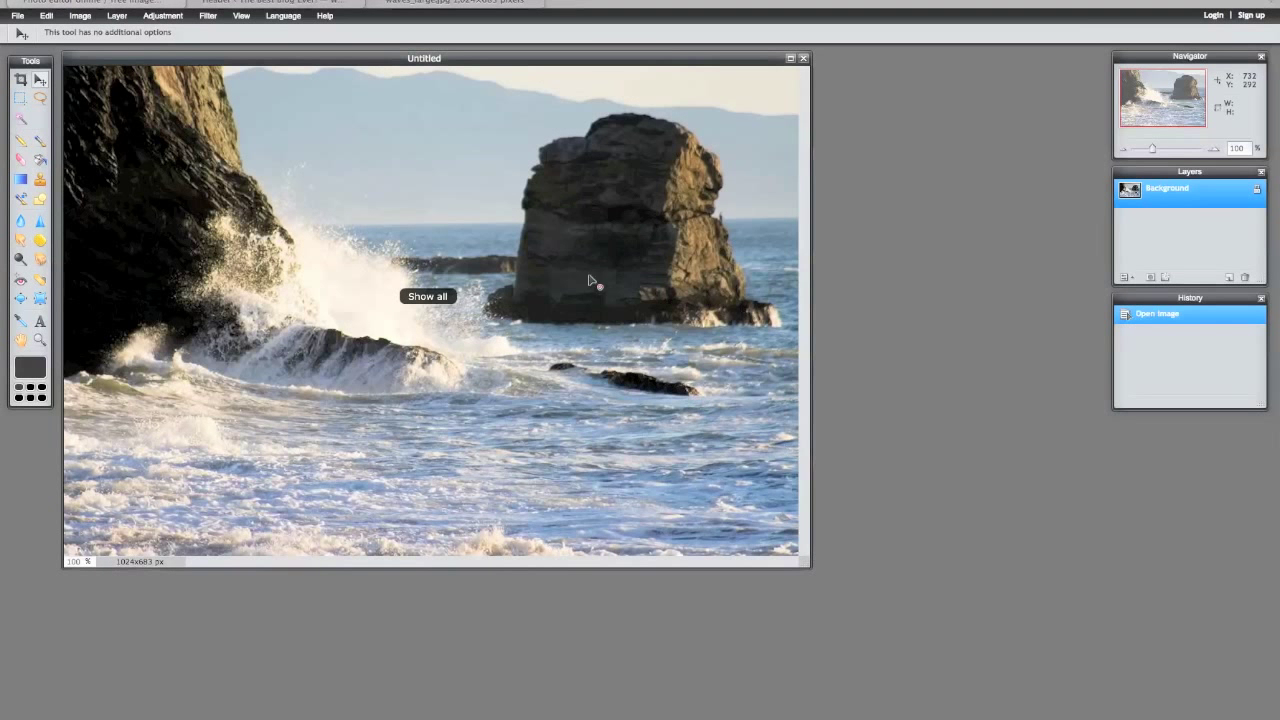
left_click_drag(588, 58, 693, 131)
Select the Background layer, recheck the 960 × 260 size on WordPress, then pick the Crop tool.
left_click(1208, 205)
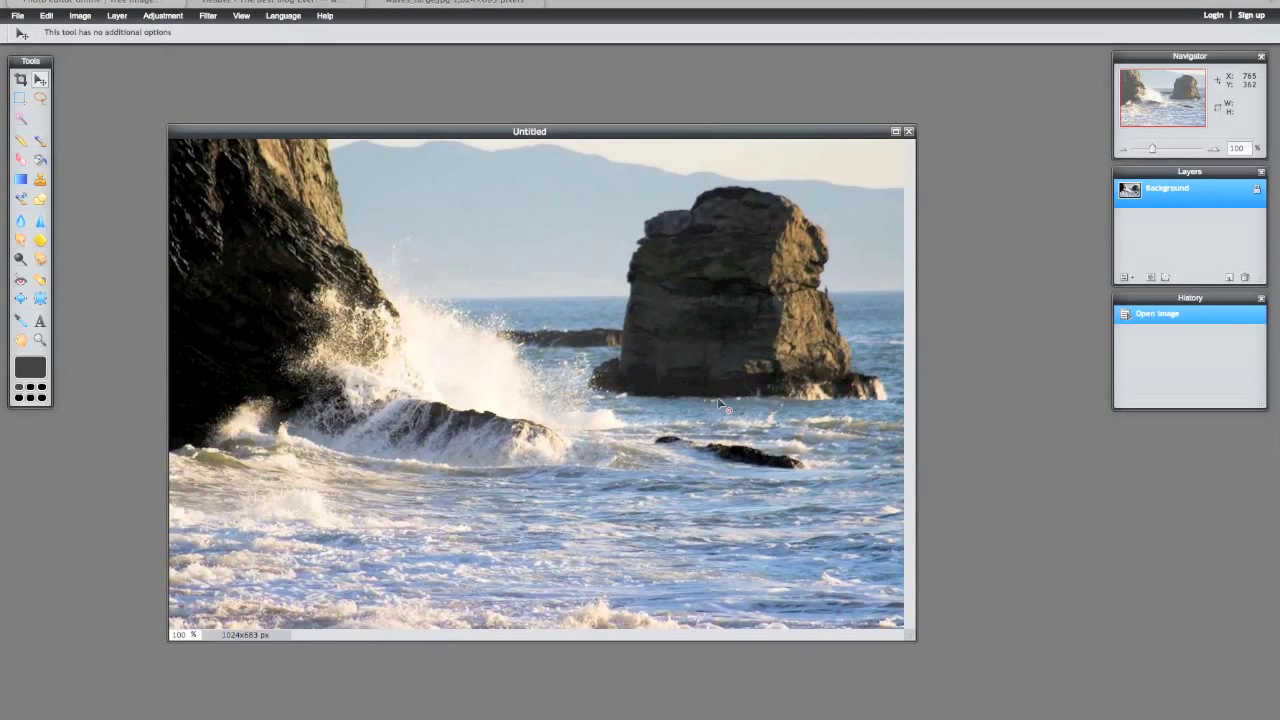
left_click(317, 6)
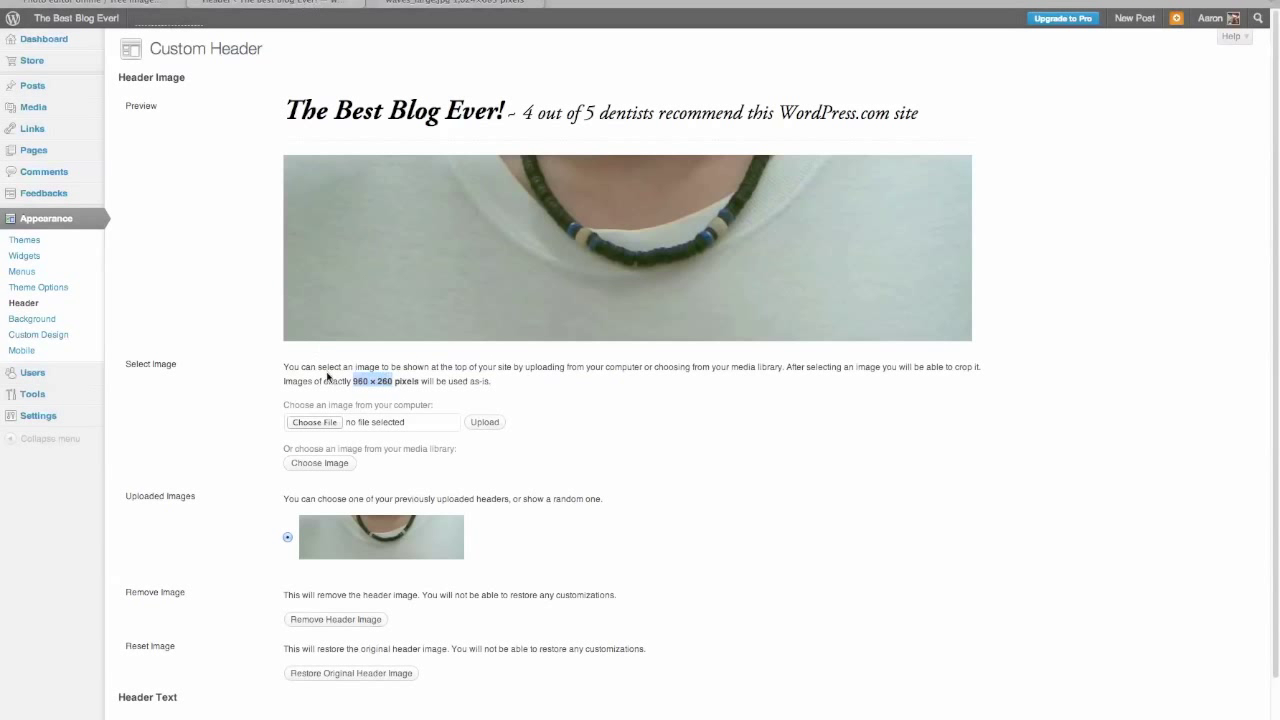
left_click(149, 6)
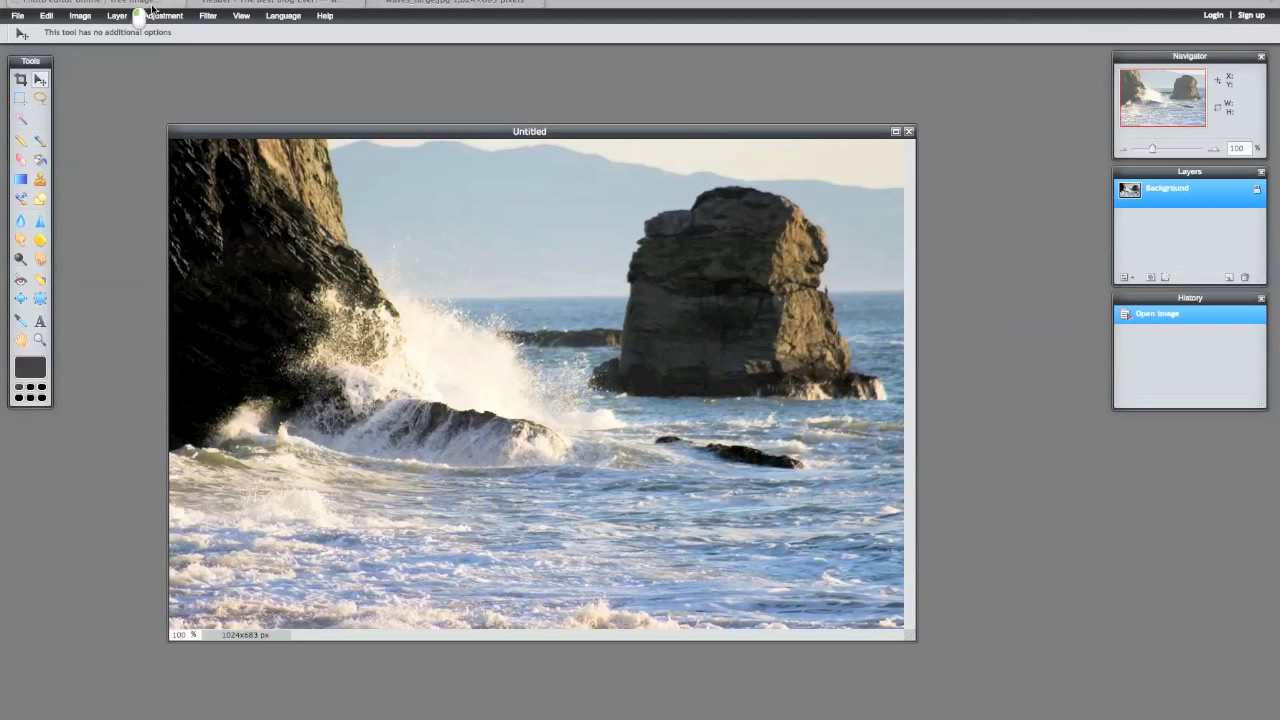
left_click(20, 79)
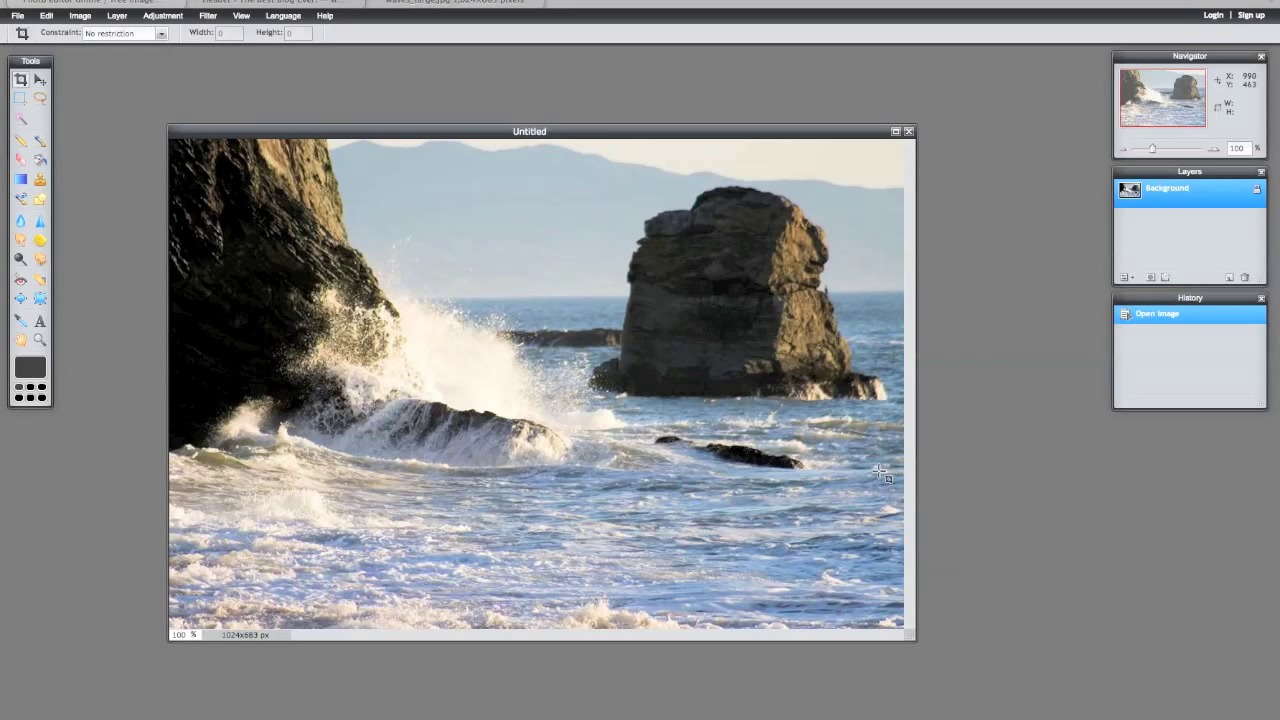
Crop the photo to a 991×280 strip across the lower breaking waves and rocks.
left_click_drag(193, 378, 906, 580)
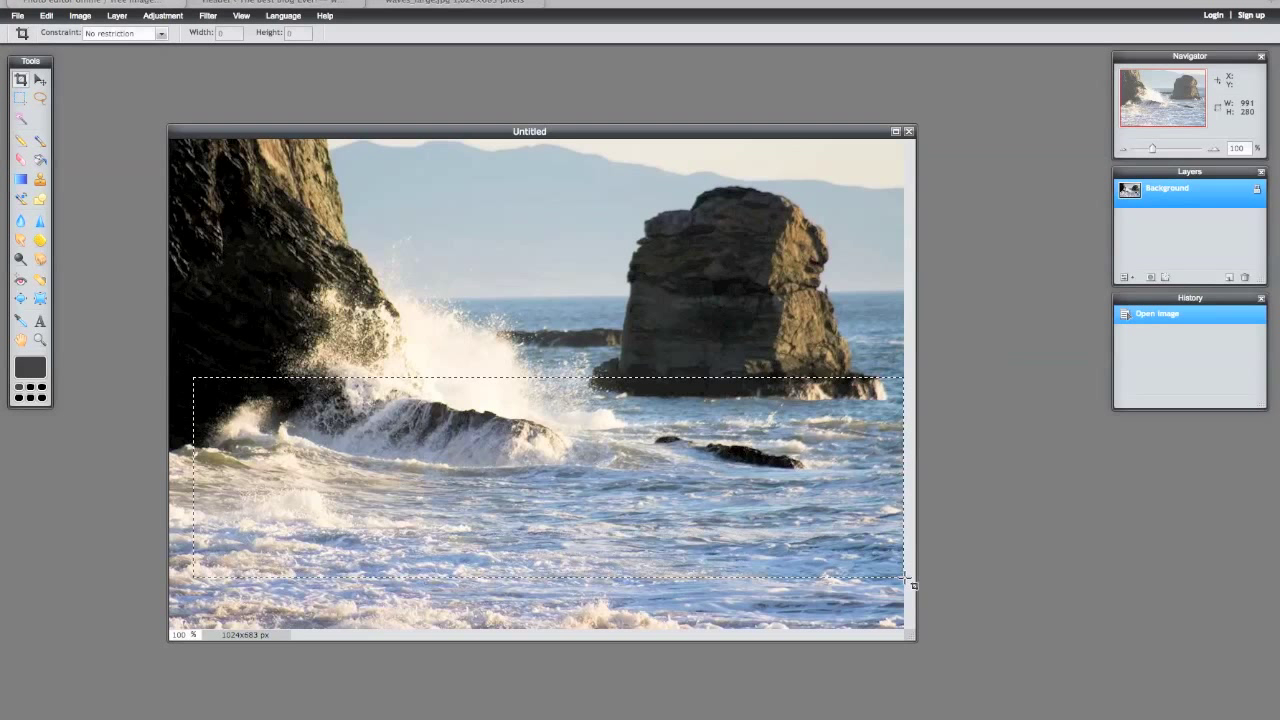
left_click_drag(905, 578, 904, 578)
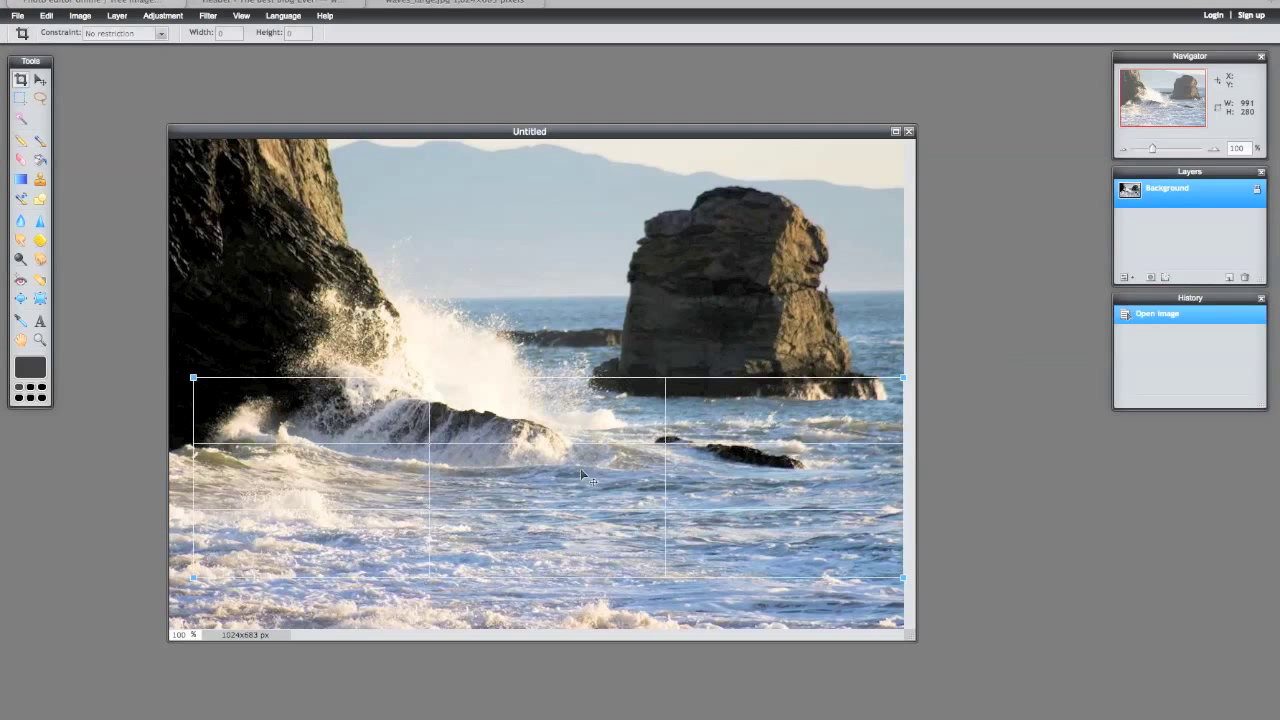
key("Return")
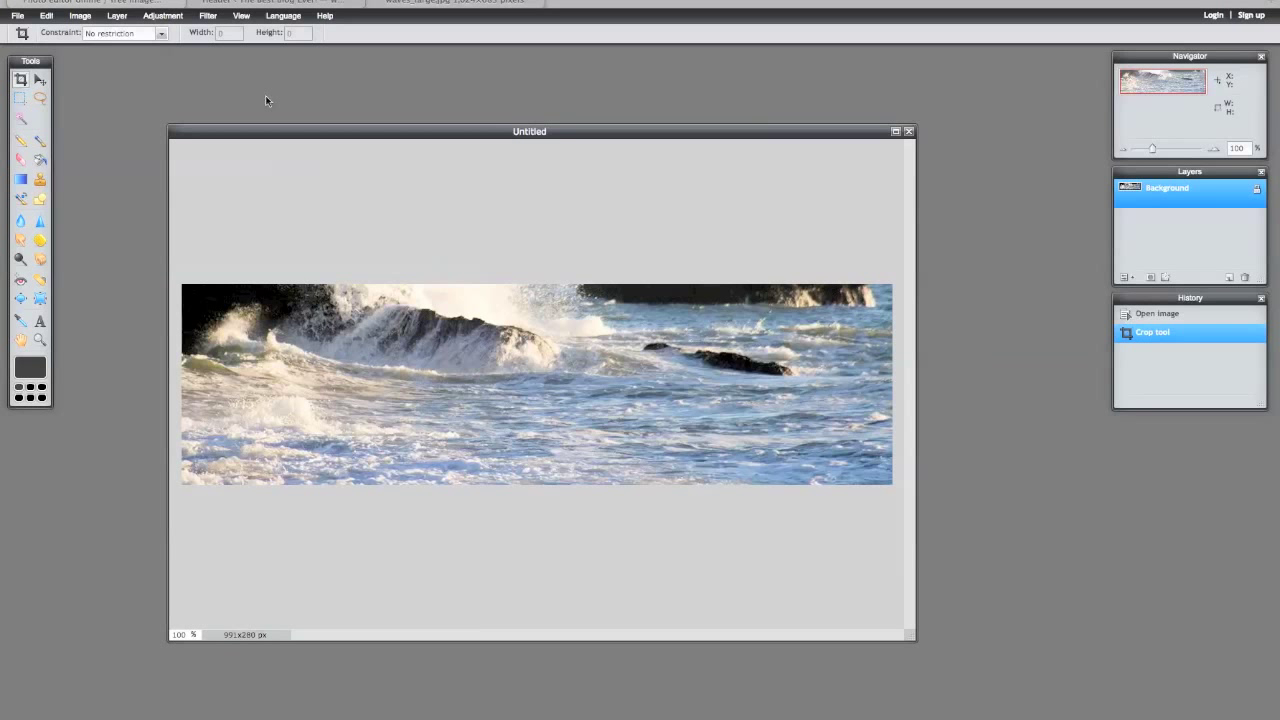
left_click(80, 16)
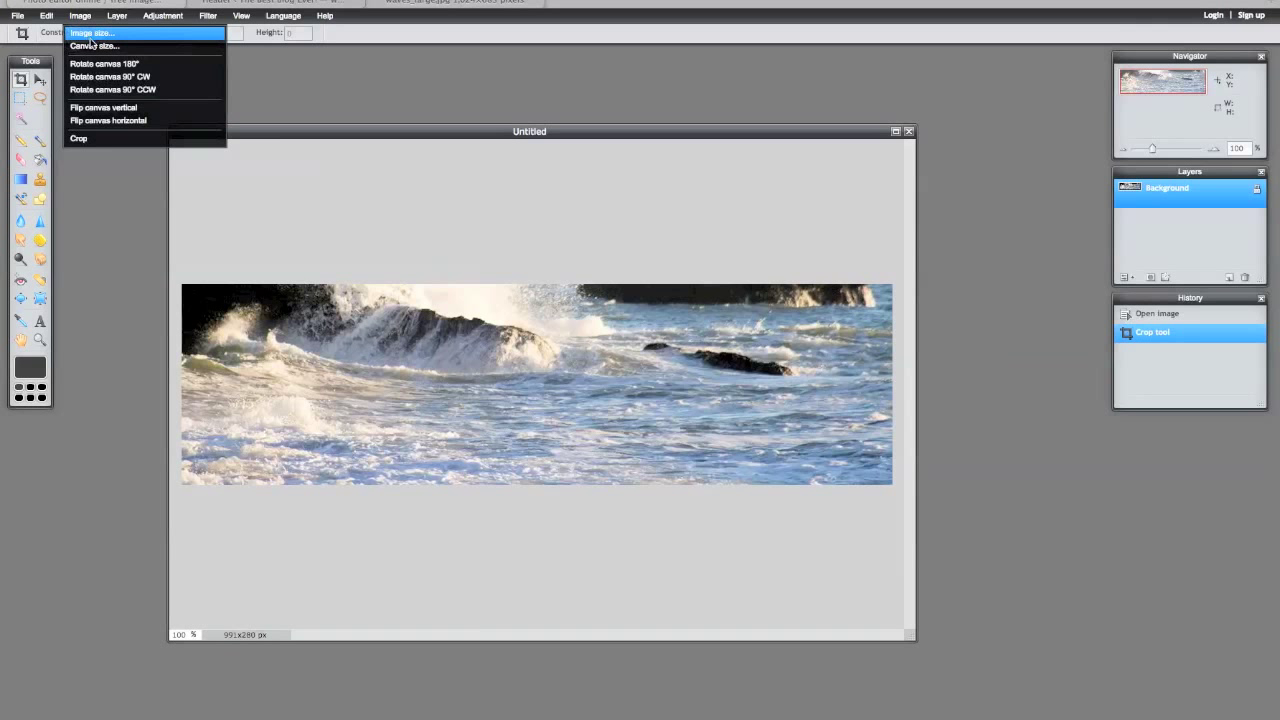
Set Canvas size to width 960 and height 260 with a top-right anchor.
left_click(91, 46)
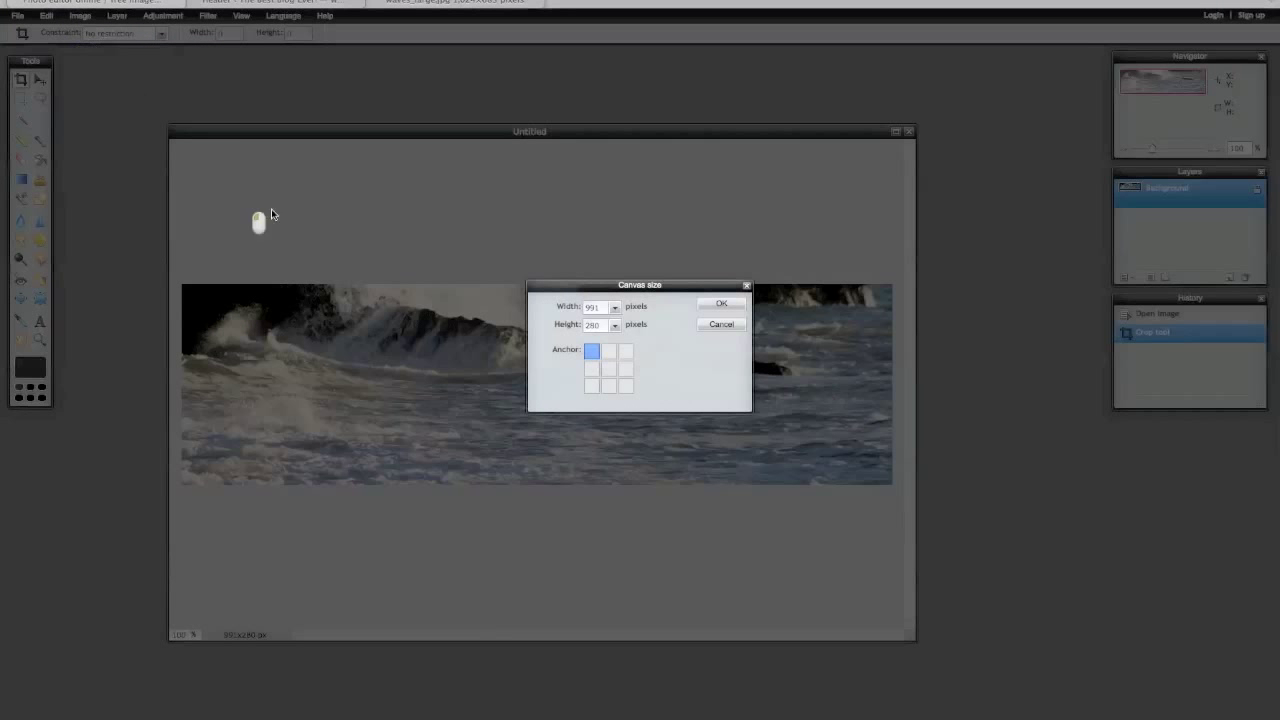
left_click(603, 310)
key("BackSpace")
key("BackSpace")
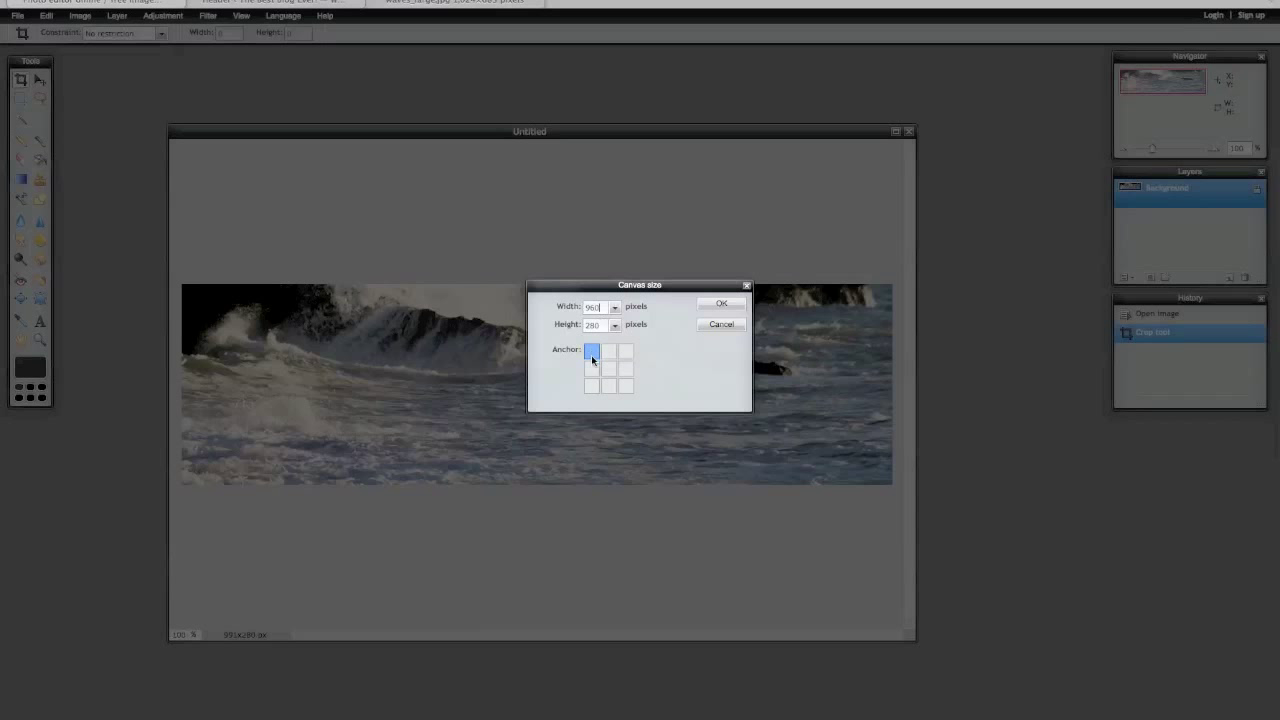
double_click(598, 325)
type("2")
left_click(599, 362)
left_click(627, 369)
left_click(605, 370)
left_click(608, 371)
left_click(591, 350)
left_click(627, 351)
left_click(729, 308)
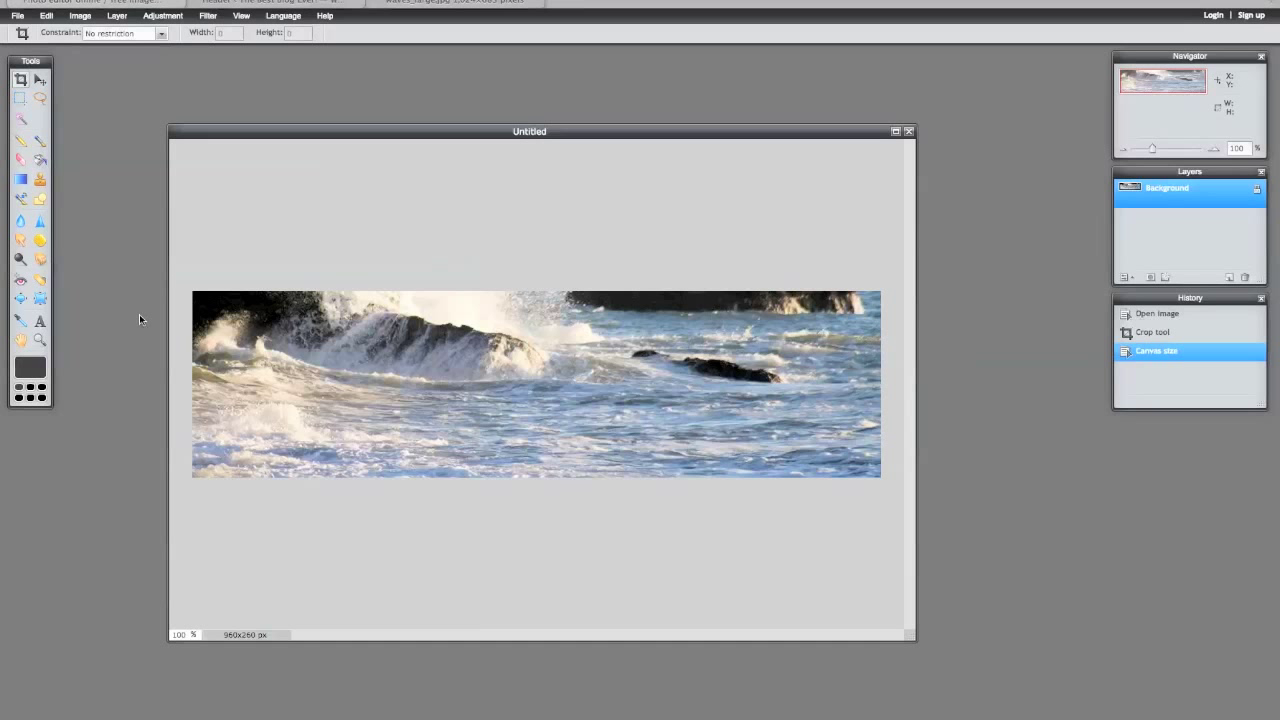